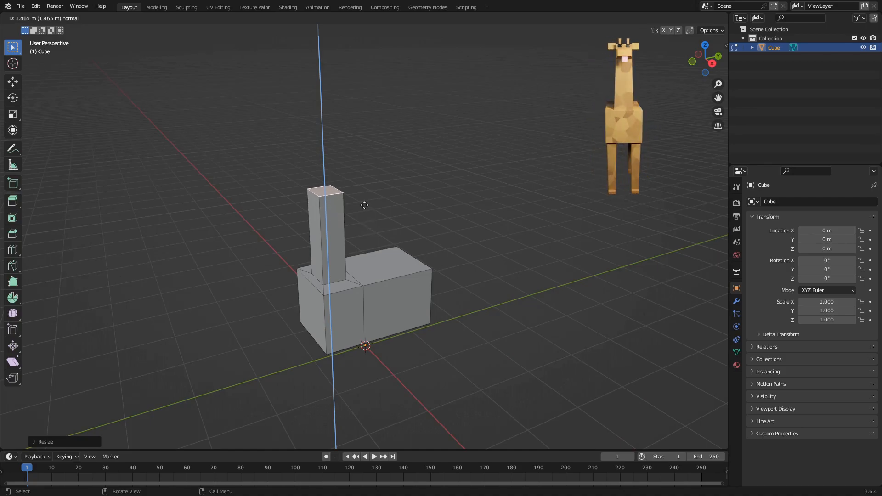
Step: Extrude the neck about 1.5 m upward, add a head section, and extrude a tapered snout from its front
left_click(385, 205)
left_click(366, 220)
key("e")
left_click(344, 227)
mouse_move(377, 238)
middle_mouse_down()
mouse_move(512, 234)
mouse_move(411, 264)
mouse_move(382, 242)
middle_mouse_up()
key("s")
left_click(403, 261)
Step: Extrude the top face of the head slightly upward
left_click(370, 208)
key("e")
left_click(367, 197)
Step: Inset the rear face of the body to a small face and move it vertically toward the upper edge
middle_click_drag(363, 197, 395, 217)
middle_click_drag(485, 253, 333, 148)
left_click(386, 322)
key("i")
left_click(418, 331)
key("g")
key("z")
left_click(416, 301)
Step: Extrude the small rear face outward as a tail stub and return to Object Mode
key("s")
key("y")
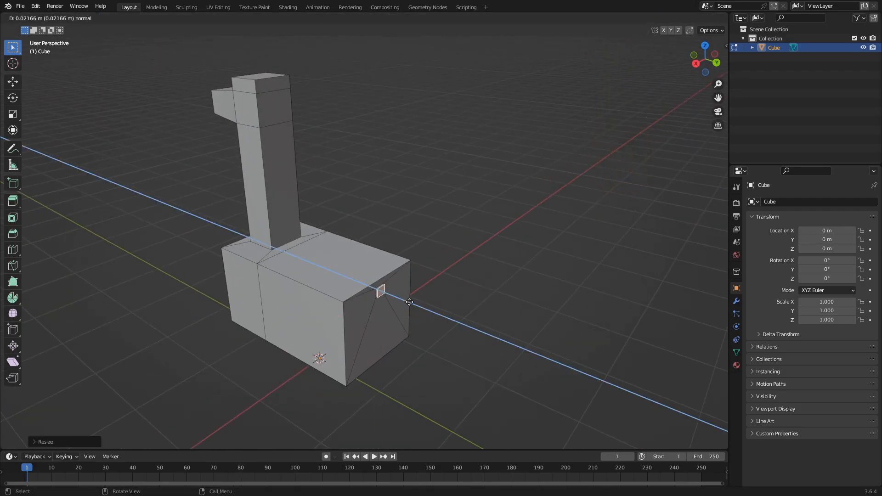
left_click(418, 303)
middle_click_drag(419, 303, 437, 283)
key("Tab")
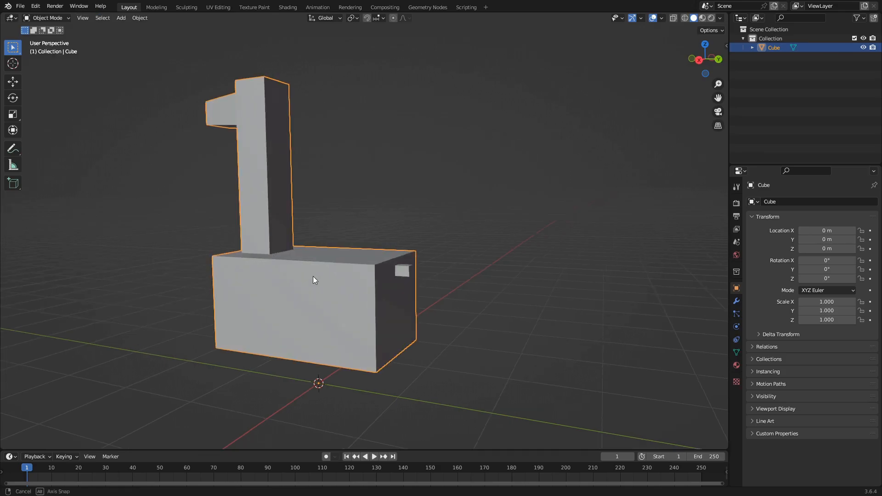
Step: Raise the giraffe body along the Z axis to make room for the legs
middle_click_drag(310, 277, 445, 300)
key("g")
key("z")
left_click(462, 188)
Step: Add a cube and scale its mesh in X and Y only to make a narrow leg
middle_click_drag(464, 189, 445, 135)
key("shift+a")
left_click(462, 209)
key("Tab")
key("s")
key("shift+z")
left_click(401, 262)
Step: Add a Mirror modifier to the leg on the X and Y axes with X-ray display on
middle_click_drag(400, 262, 438, 126)
key("KP_7")
left_click(676, 18)
left_click(737, 301)
left_click(781, 201)
left_click(689, 308)
left_click(830, 230)
Step: Move the legs along the Z axis to position them beneath the body
left_click_drag(438, 126, 450, 109, "alt")
key("g")
key("z")
left_click(474, 154)
key("KP_1")
key("g")
key("z")
left_click(452, 229)
Step: Adjust the leg length by moving part of the leg mesh along the Z axis in Edit Mode
left_click_drag(522, 241, 459, 258, "alt")
key("Tab")
key("Tab")
key("alt+a")
left_click(380, 123)
key("g")
key("z")
left_click(384, 146)
key("Tab")
Step: Move the edge where the underside of the snout meets the neck along the Z axis
left_click_drag(469, 168, 446, 263, "alt")
middle_click_drag(446, 260, 413, 276)
left_click(283, 161)
scroll(283, 162, "up", 2)
middle_click_drag(284, 161, 353, 178, "shift")
key("Tab")
left_click(352, 180, "alt")
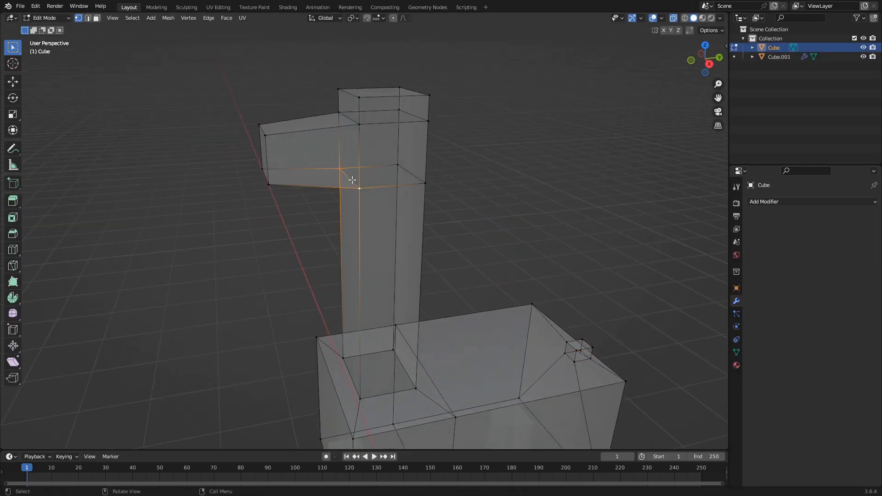
key("g")
key("z")
left_click(403, 174)
Step: Move the lower front vertices of the snout along the Z axis
left_click_drag(248, 158, 302, 192)
key("z")
left_click(314, 174)
Step: Scale the edge loop at the base of the neck
middle_click_drag(314, 174, 525, 195)
left_click(362, 320, "alt")
key("s")
left_click(414, 320)
Step: Extrude the underside face of the tail stub downward into a hanging tail and turn off X-ray display
middle_click_drag(414, 320, 401, 252)
middle_click_drag(401, 251, 357, 242, "shift")
scroll(356, 242, "up", 3)
key("3")
left_click(345, 234)
key("e")
left_click(366, 354)
middle_click_drag(366, 277, 429, 269)
key("3")
left_click(673, 18)
scroll(368, 294, "up", 3)
left_click(359, 300)
scroll(282, 253, "down", 4)
scroll(421, 275, "up", 2)
Step: Open the leg mesh in Edit Mode and scale its selected geometry
key("Tab")
left_click(425, 274)
key("Tab")
key("s")
left_click(437, 262)
Step: Add an edge loop near the bottom of the leg to mark off the hoof
middle_click_drag(429, 303, 345, 287, "shift")
key("ctrl+r")
left_click(410, 278)
left_click(394, 332)
key("Tab")
Step: Add a centered edge loop running lengthwise through the body mesh
scroll(395, 276, "down", 4)
middle_click_drag(330, 175, 427, 252)
left_click(414, 267)
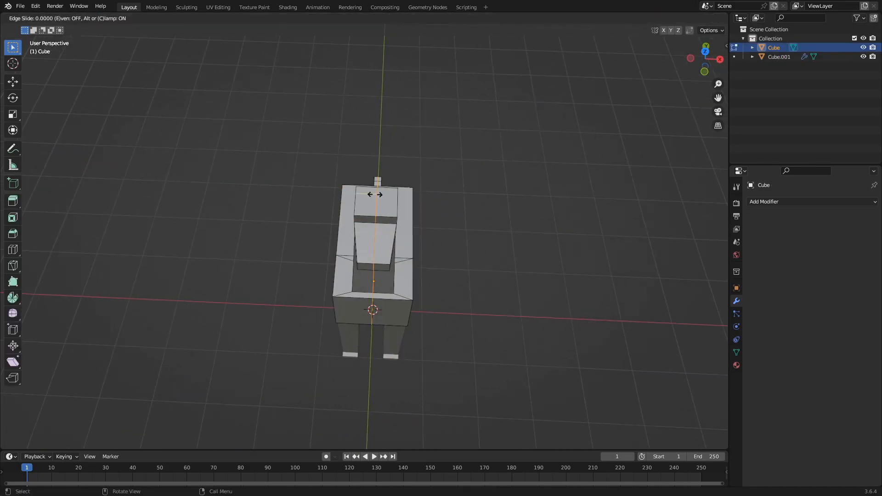
right_click(375, 195)
Step: Delete the vertices of the body's negative-X half in top view with X-ray display on
key("alt+z")
key("1")
key("KP_7")
left_click_drag(303, 93, 372, 349)
key("x")
left_click(307, 313)
Step: Add a Mirror modifier on the X axis to the remaining half of the body
left_click(781, 204)
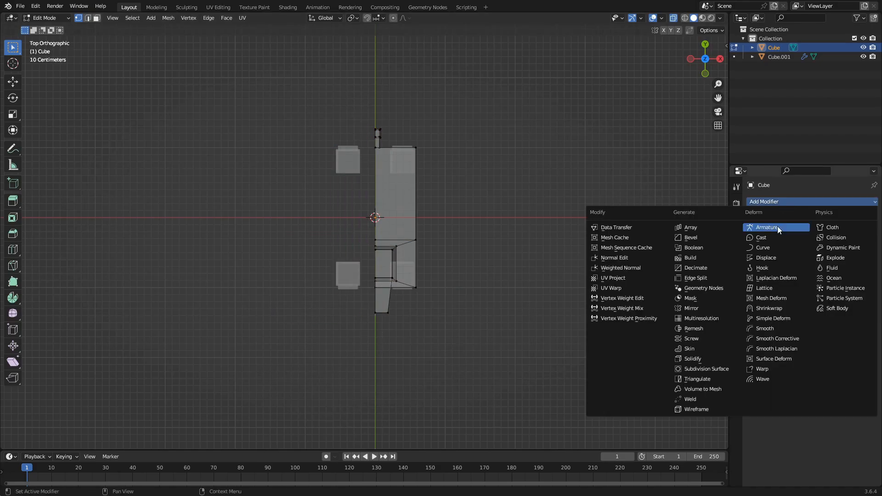
left_click(708, 309)
middle_click_drag(575, 312, 528, 257)
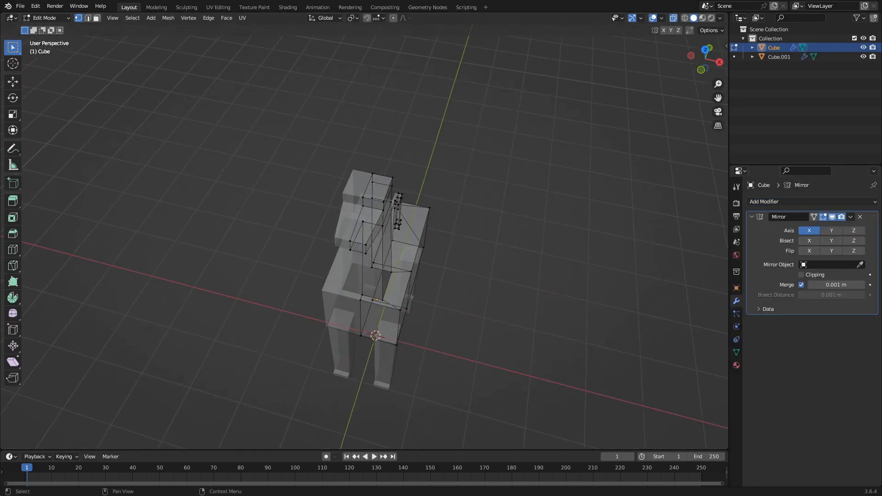
Step: Inset the top face of the head and extrude the small inner face upward as a horn
middle_click_drag(395, 202, 446, 243)
key("3")
left_click(384, 172)
scroll(384, 169, "up", 4)
left_click(425, 184)
left_click(674, 17)
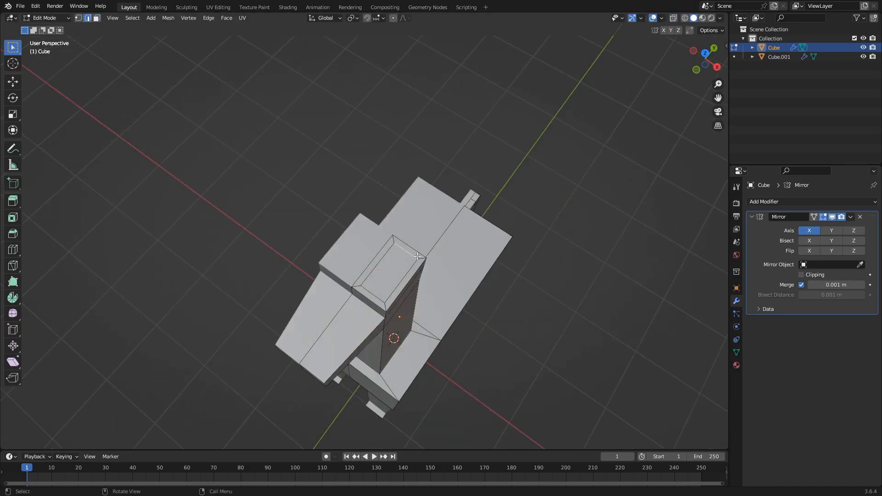
left_click(384, 291)
middle_click_drag(383, 291, 406, 241)
left_click(410, 214)
scroll(409, 214, "up", 6)
Step: Add an edge loop across the upper part of the horn and widen its tip
key("ctrl+r")
left_click(409, 149)
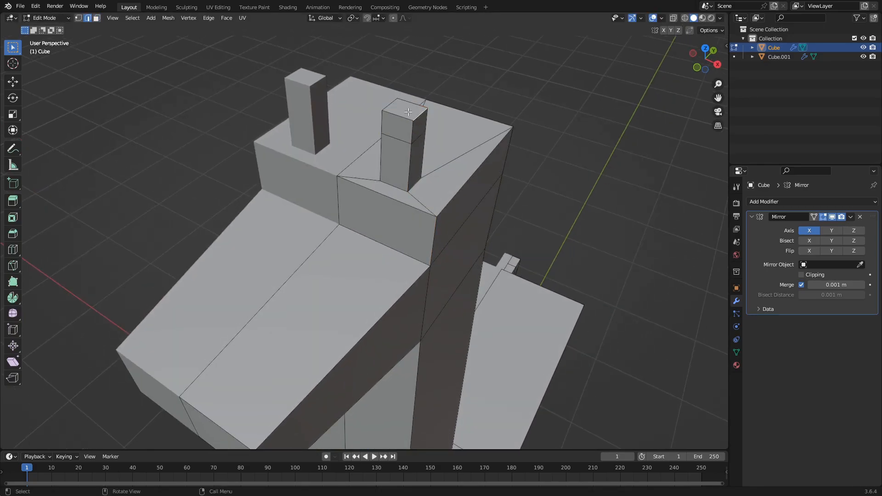
left_click(515, 150)
scroll(477, 175, "down", 5)
Step: Duplicate the front face of the head above the snout and separate it into its own object
middle_click_drag(460, 187, 432, 190)
scroll(476, 175, "up", 3)
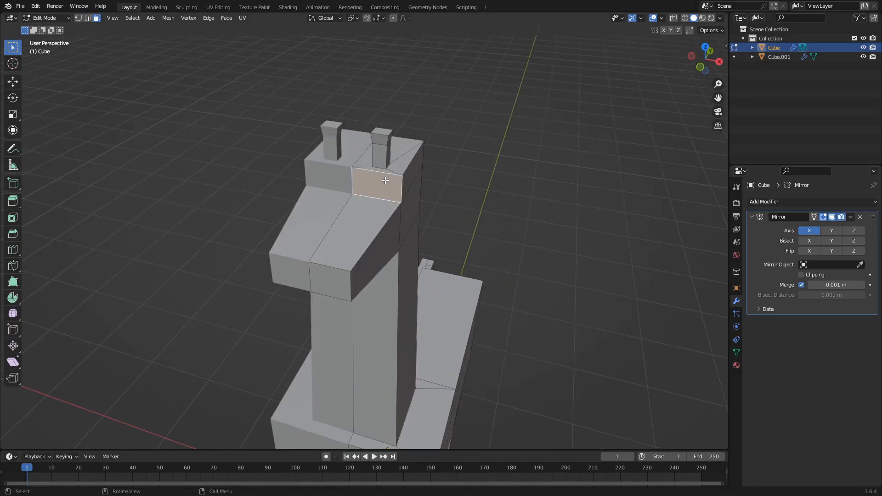
key("p")
left_click(439, 194)
key("Tab")
left_click(398, 193)
Step: Shrink the separated face along X and extrude it slightly into raised eye blocks
key("s")
key("x")
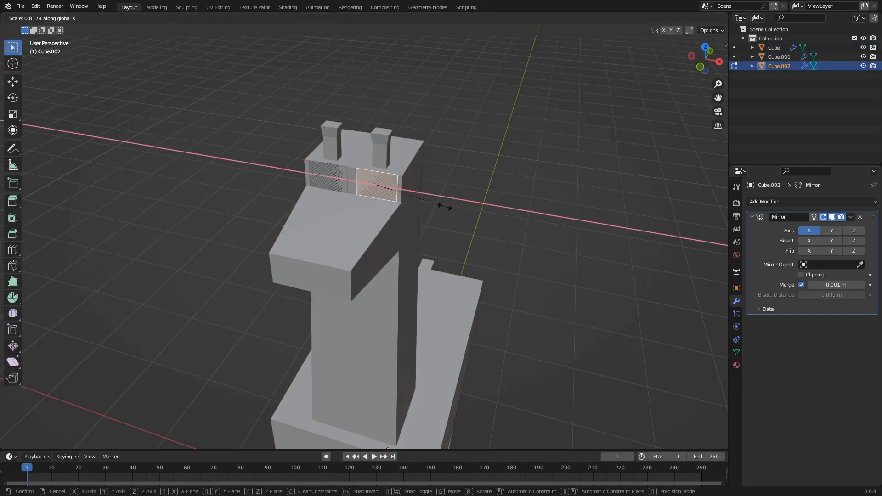
left_click(423, 195)
key("Tab")
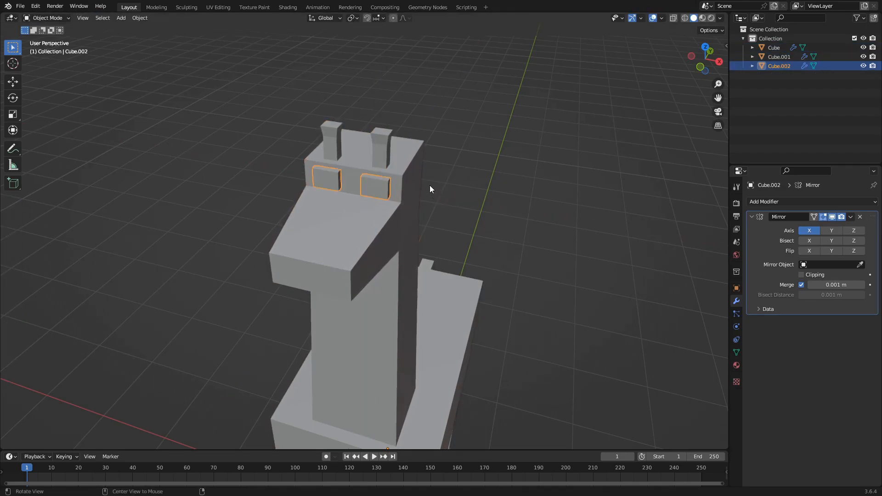
Step: Save the file
middle_click_drag(431, 186, 397, 193)
key("ctrl+s")
left_click(350, 151)
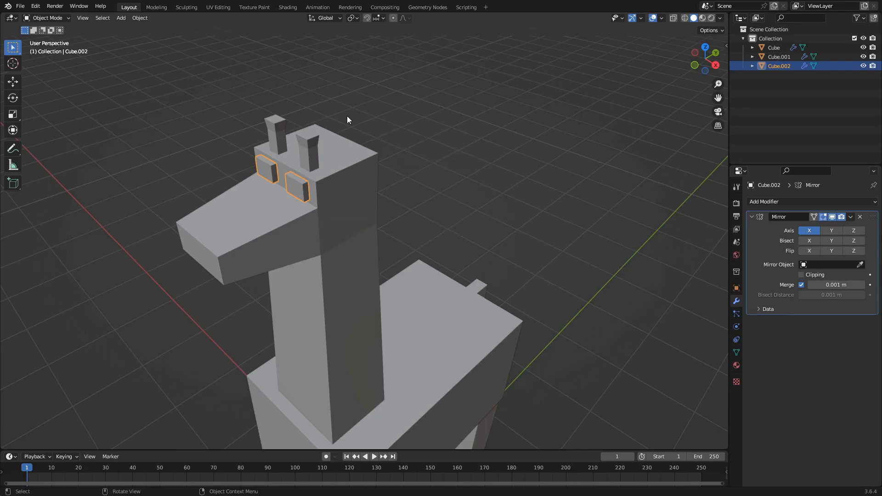
Step: Select the whole tail in the body mesh by growing the selection and separate it into its own object
scroll(366, 294, "down", 2)
middle_click_drag(352, 376, 330, 144)
left_click(413, 243)
key("Tab")
middle_click_drag(476, 256, 393, 243)
scroll(393, 244, "up", 3)
middle_click_drag(413, 393, 425, 271)
left_click(427, 254)
key("ctrl+KP_Add")
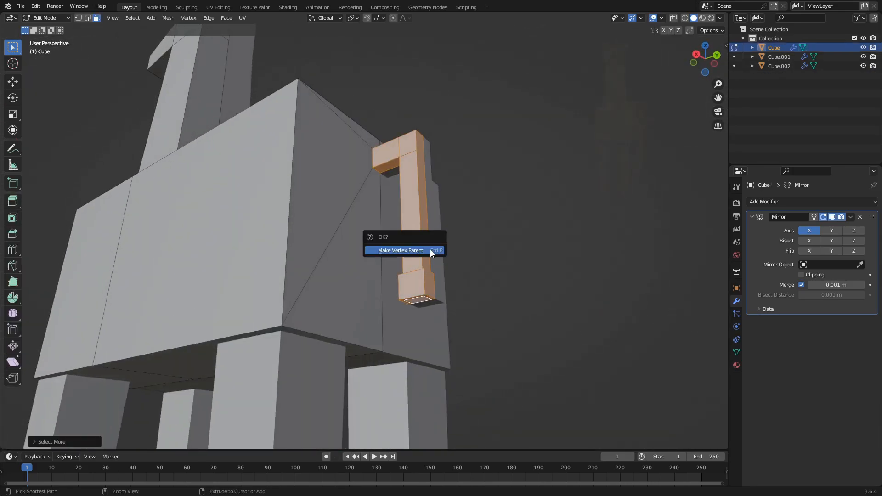
left_click(518, 174)
Step: Extrude the front face of the snout outward to form a nose block
scroll(359, 258, "down", 4)
middle_click_drag(359, 258, 420, 269)
scroll(420, 269, "up", 2)
left_click(382, 173)
key("e")
left_click(381, 172)
Step: Separate the upper side face of the giraffe's head into its own object
middle_click_drag(381, 172, 358, 179)
scroll(358, 179, "up", 3)
middle_click_drag(358, 180, 330, 212, "shift")
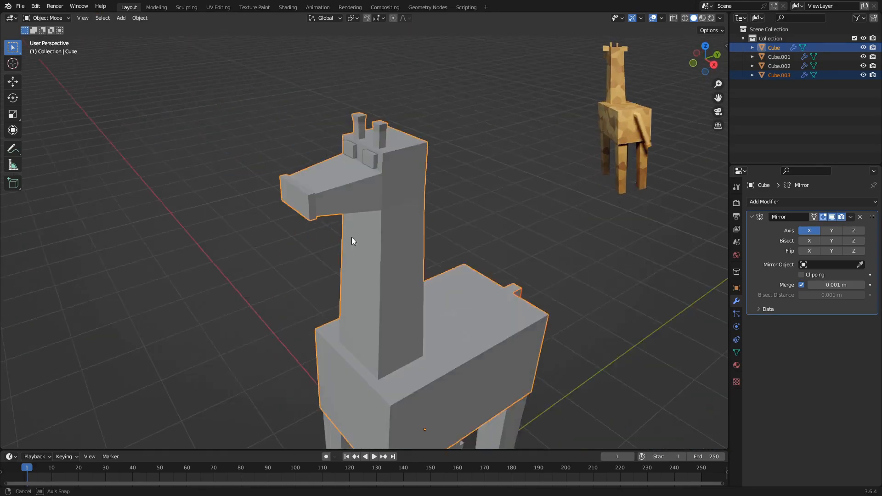
scroll(352, 237, "up", 1)
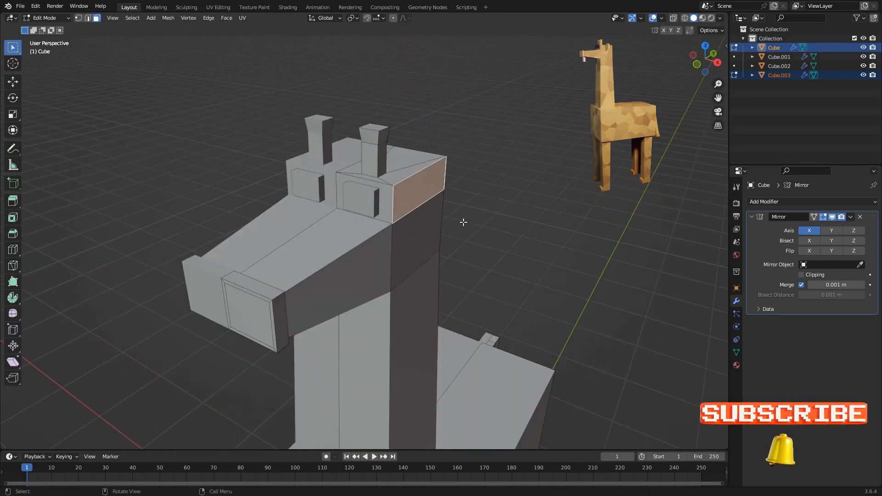
key("i")
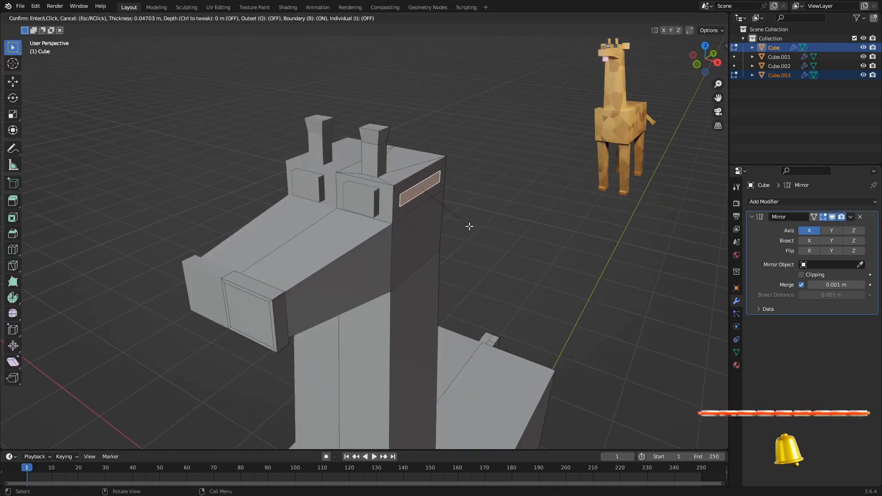
key("Escape")
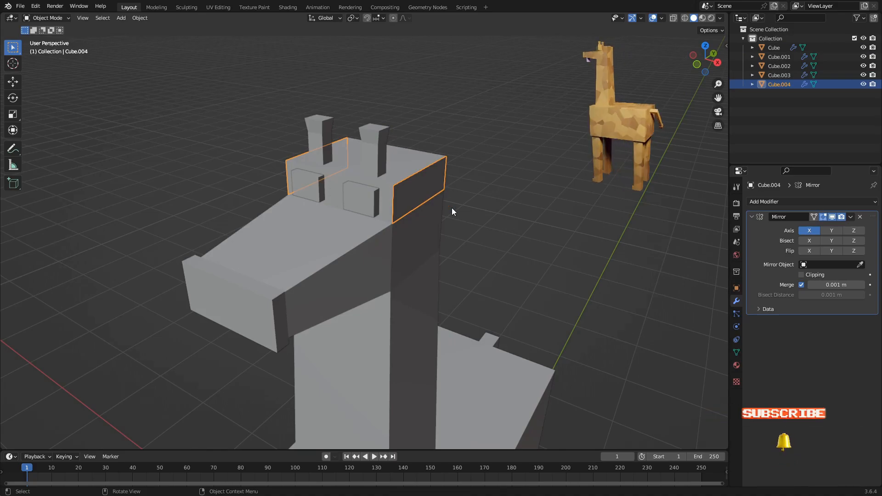
Step: Extrude the separated head face into ears scaled along Z, and save the file
key("Tab")
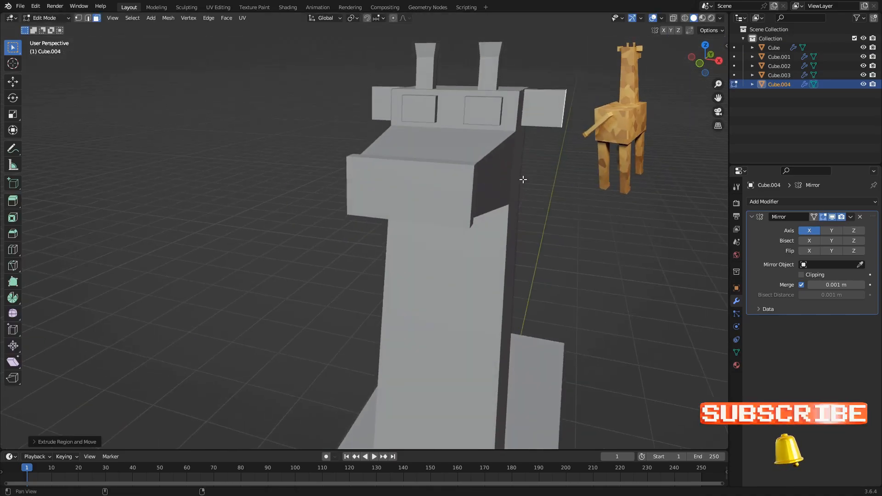
key("s")
key("z")
left_click(494, 261)
left_click(424, 279)
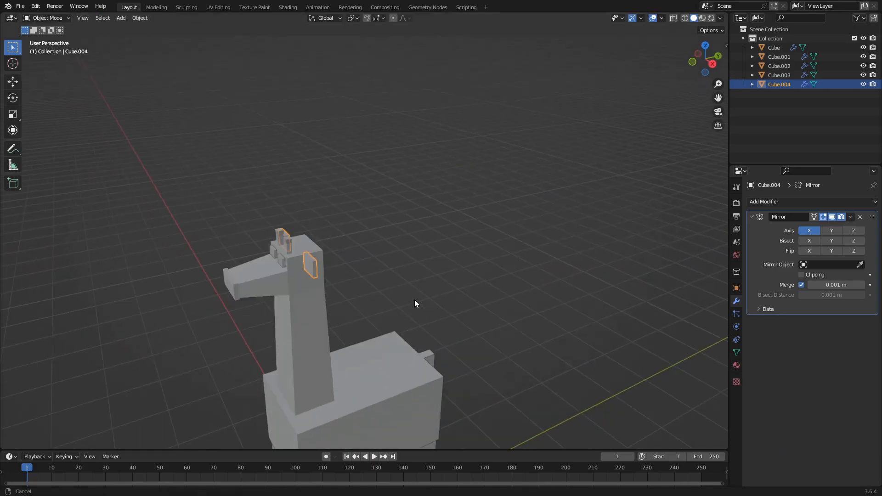
middle_click_drag(416, 304, 520, 168)
key("ctrl+s")
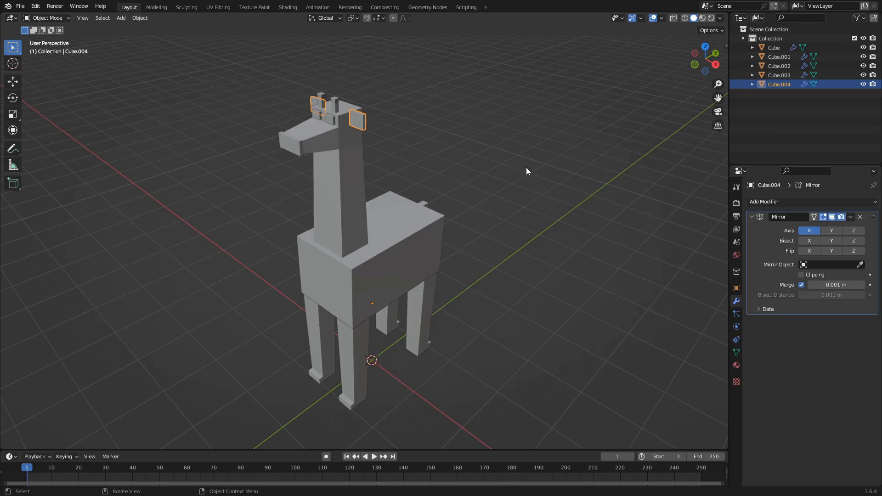
Step: Scale the leg mesh along Z and move the body along Z to meet the legs
left_click(340, 357)
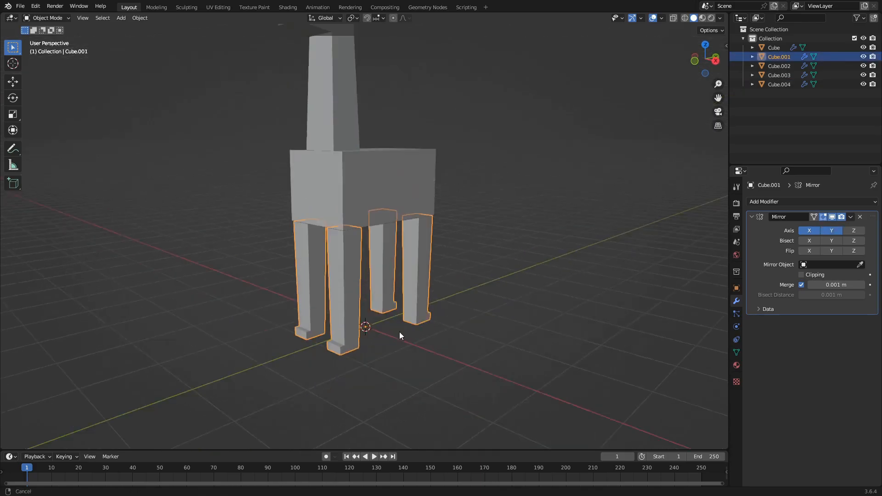
key("Tab")
key("s")
key("z")
left_click(437, 326)
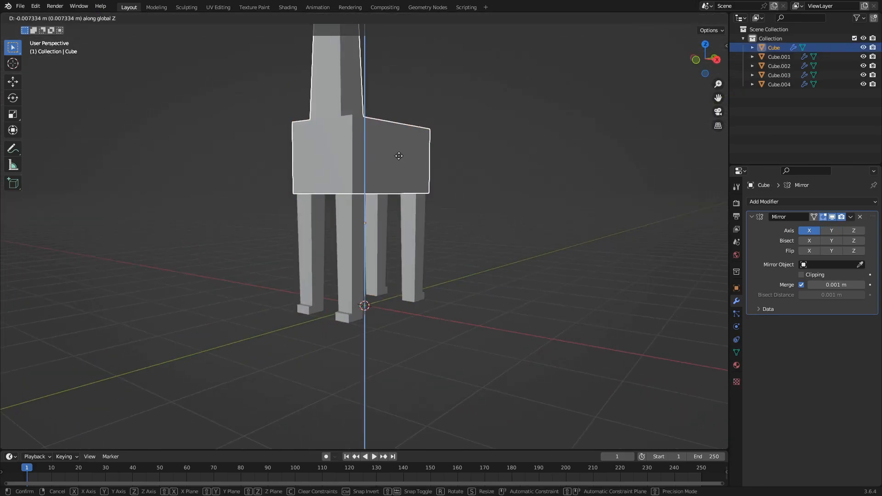
middle_click_drag(368, 184, 518, 180)
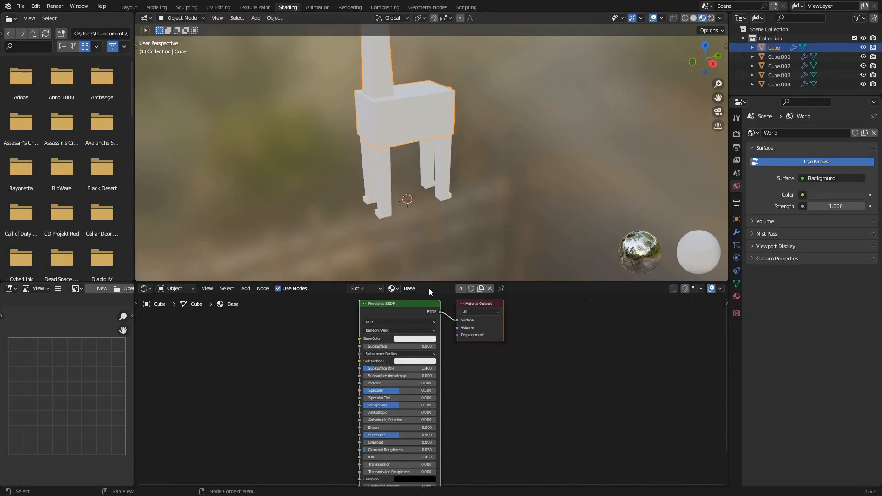
Step: Set the Base material's base colour to sandy yellow and apply the material to the legs
left_click(423, 339)
left_click_drag(422, 269, 417, 272)
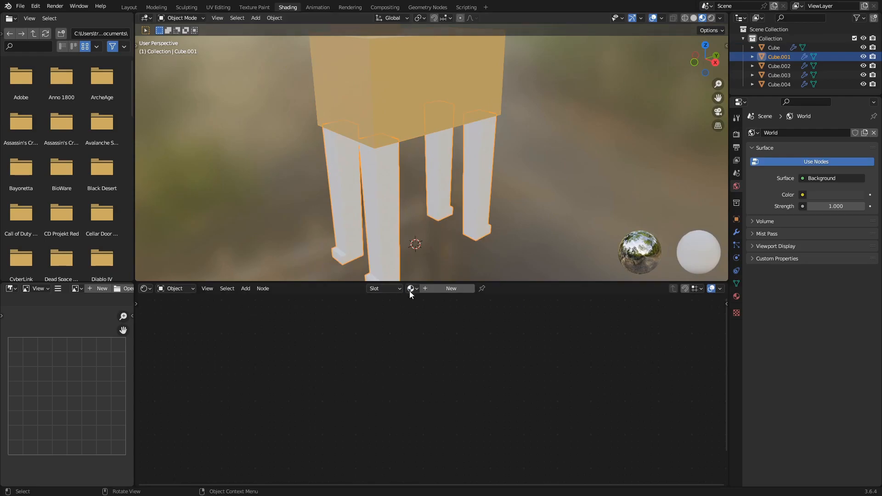
left_click(410, 291)
left_click(431, 303)
Step: Give the eye blocks their own material named Eyes with a black base colour and a roughness of 0.201
scroll(450, 180, "down", 2)
middle_click_drag(450, 180, 430, 189)
scroll(384, 69, "up", 5)
middle_click_drag(384, 69, 374, 159, "shift")
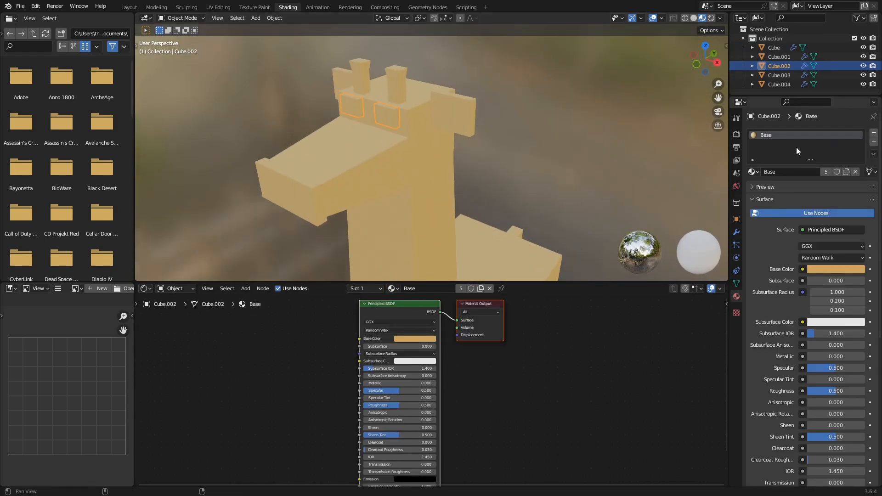
double_click(790, 135)
left_click(836, 269)
left_click_drag(859, 142, 859, 207)
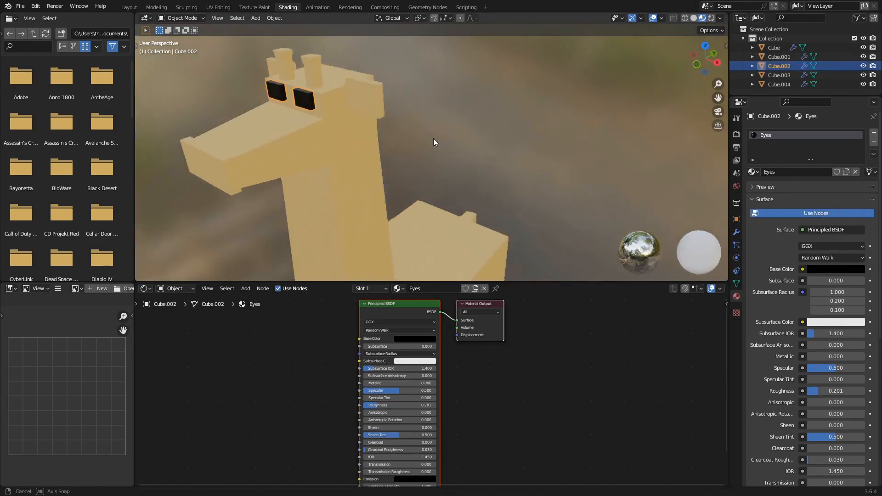
Step: Add a second material named Nose to the body mesh with an orange-brown base colour
left_click(417, 148)
left_click(874, 132)
left_click(804, 190)
double_click(795, 144)
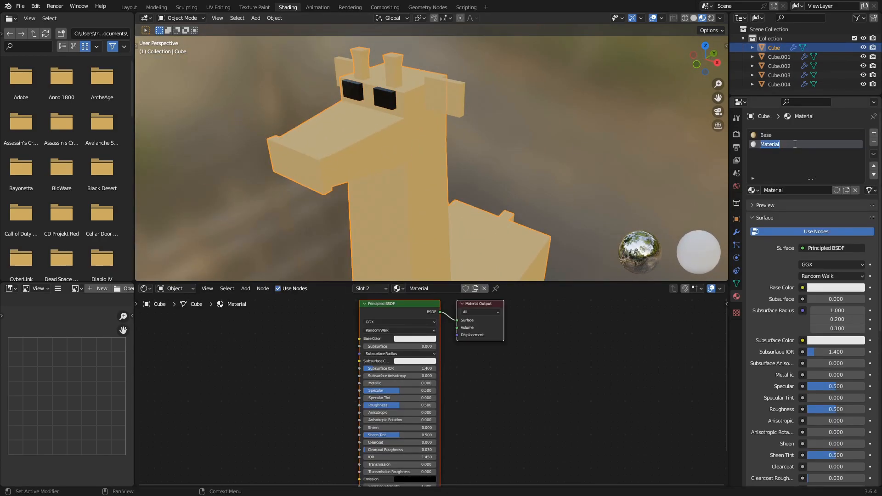
left_click(838, 288)
double_click(778, 143)
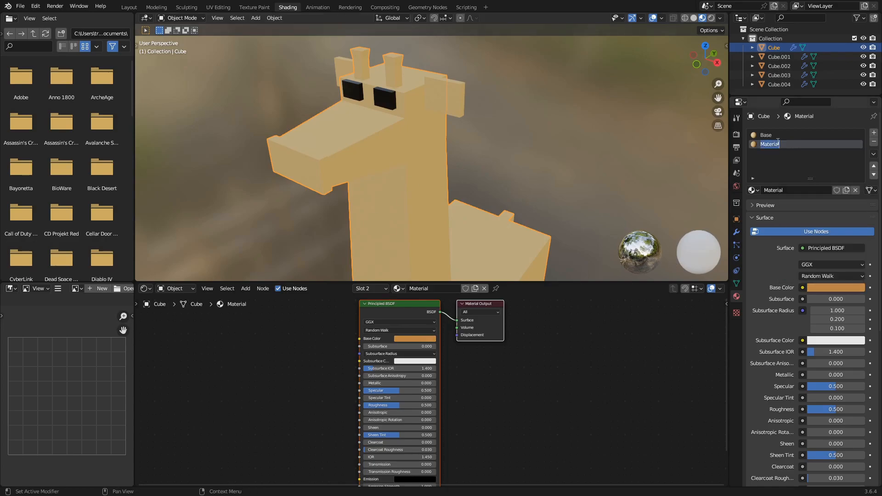
Step: Assign the Nose material to the faces of the nose block at the end of the snout
key("Tab")
scroll(309, 168, "up", 3)
middle_click_drag(489, 159, 414, 154)
left_click(776, 144)
left_click(768, 202)
key("Tab")
Step: Add the Nose material to the tail object and assign it to the tail's tip faces
scroll(487, 233, "down", 4)
middle_click_drag(486, 233, 409, 223)
left_click(374, 170)
key("Tab")
scroll(374, 171, "up", 3)
left_click(873, 134)
left_click(753, 191)
left_click(770, 220)
left_click(768, 202)
key("Tab")
Step: Add the Nose material to the leg mesh and assign it to the faces of the protruding feet
middle_click_drag(506, 184, 478, 252)
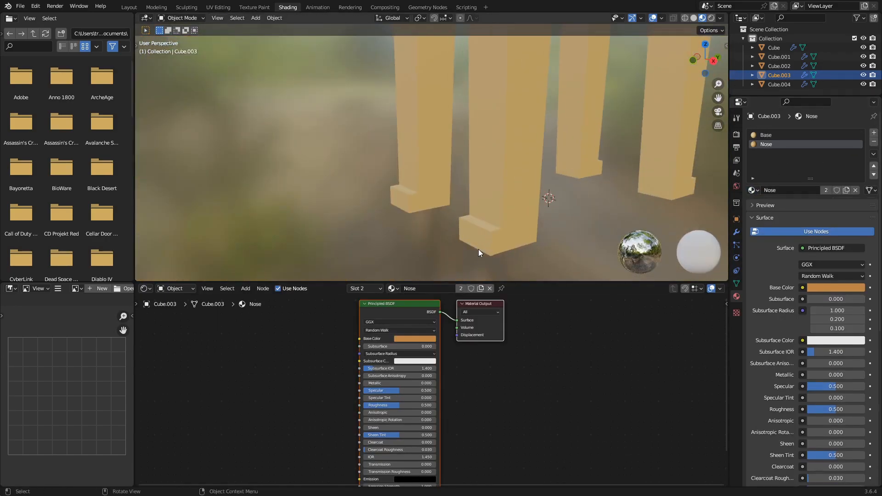
left_click(479, 252)
key("Tab")
left_click(599, 190, "shift")
left_click(874, 133)
left_click(753, 190)
left_click(770, 221)
left_click(767, 202)
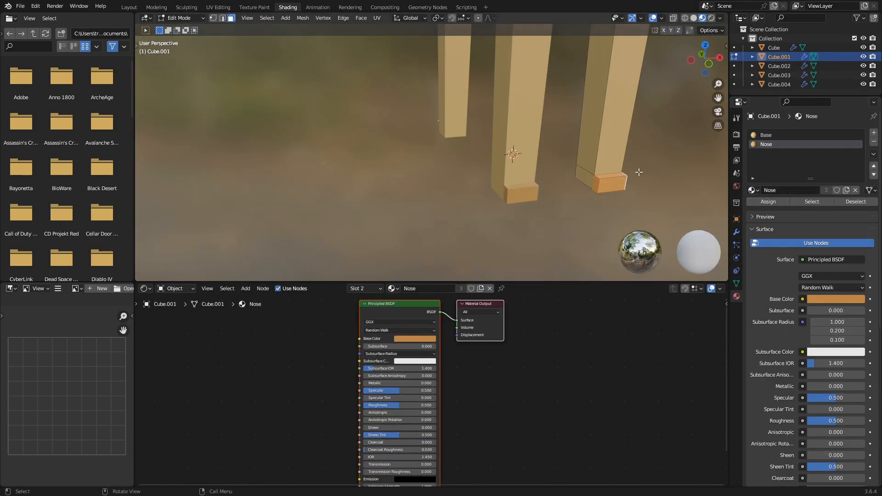
key("Tab")
Step: Enable Ambient Occlusion, Bloom, Screen Space Reflections and Motion Blur for Eevee, and save the file
scroll(638, 173, "down", 5)
middle_click_drag(459, 226, 418, 175)
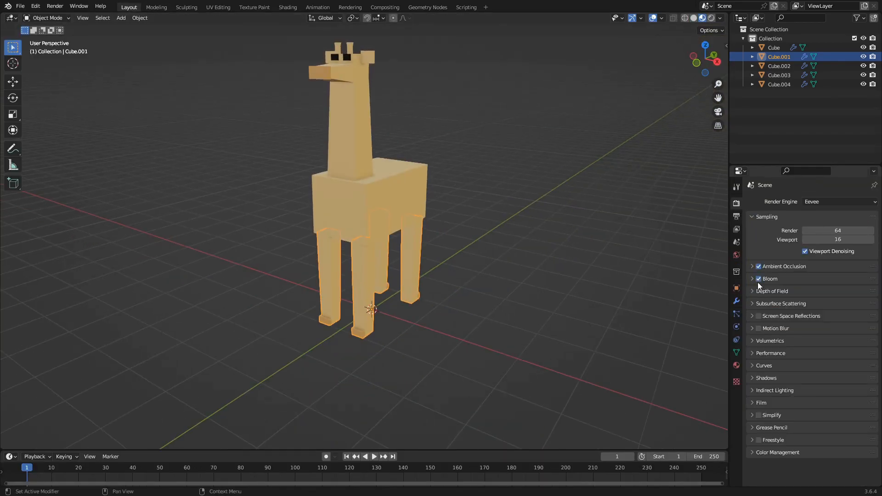
left_click(759, 316)
left_click(759, 328)
middle_click_drag(551, 182, 474, 202)
key("ctrl+s")
Step: Separate the underside face of the nose block into its own object
left_click(428, 175)
mouse_move(506, 174)
middle_mouse_down()
mouse_move(440, 153)
mouse_move(379, 175)
mouse_move(501, 177)
mouse_move(423, 138)
mouse_move(498, 163)
middle_mouse_up()
left_click(501, 177)
left_click(423, 216)
key("Tab")
middle_click_drag(386, 234, 397, 162)
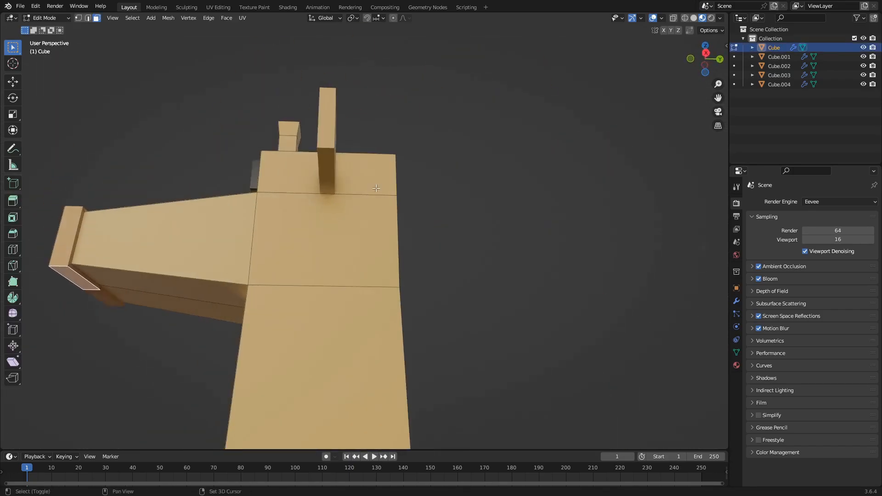
middle_click_drag(230, 225, 379, 54)
left_click(328, 216)
key("Tab")
left_click(400, 133)
key("Tab")
Step: Adjust the separated face's edge along X and shift the face along Y behind the nose block
key("2")
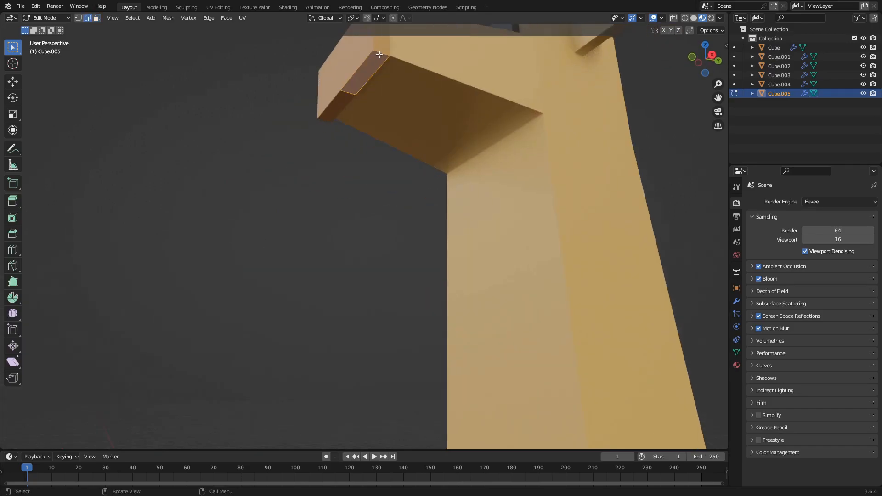
key("g")
key("x")
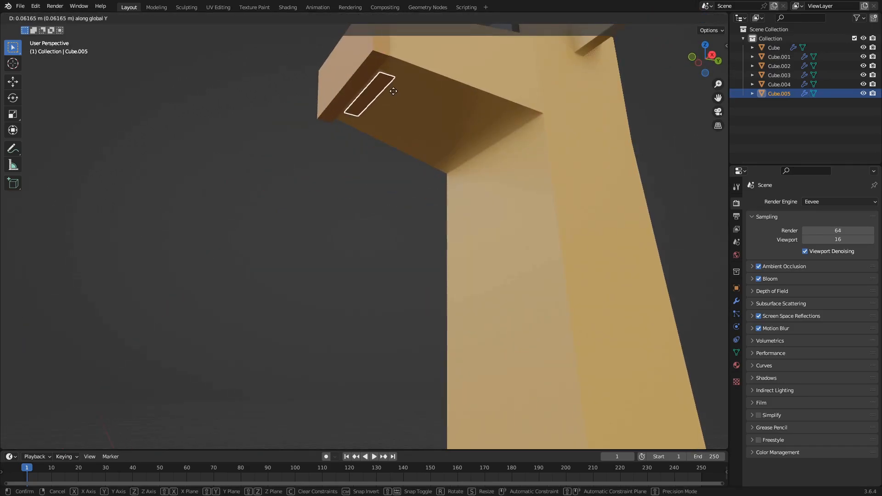
key("Escape")
key("Tab")
Step: Extend the separated face along Z into a tongue hanging below the snout
key("g")
key("z")
left_click(418, 145)
key("Tab")
middle_click_drag(417, 146, 436, 269)
key("Tab")
key("3")
middle_click_drag(509, 286, 528, 286)
Step: Remove the Base and Nose material slots from the tongue object
left_click(736, 366)
left_click(874, 211)
key("Tab")
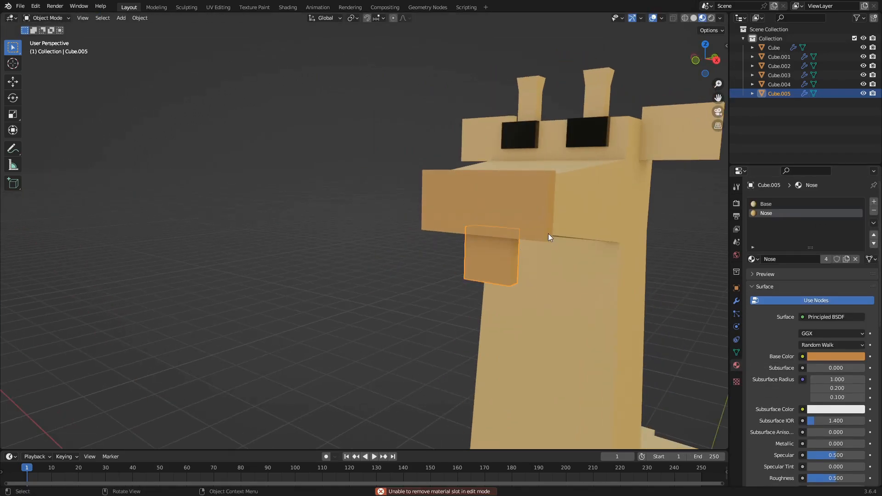
left_click(873, 211)
left_click(873, 211)
Step: Create a material named Tongue with a pink base colour and a specular of 0.421
left_click(799, 241)
key("Return")
left_click(835, 338)
left_click(811, 246)
left_click_drag(837, 437, 819, 437)
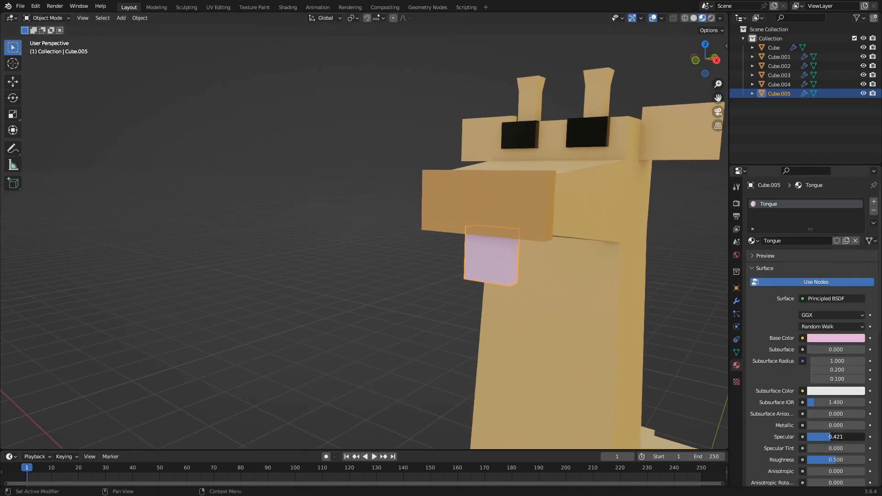
Step: Save the file
scroll(490, 244, "down", 3)
middle_click_drag(490, 244, 435, 154, "shift")
left_click(312, 226)
key("ctrl+s")
left_click(276, 199)
Step: Replace the Y-mirrored rear legs with a duplicate of the front legs moved along Y to the rear of the body
scroll(367, 203, "down", 4)
middle_click_drag(459, 229, 427, 230)
mouse_move(428, 294)
middle_mouse_down("shift")
mouse_move(429, 159)
mouse_move(421, 149)
mouse_move(354, 274)
mouse_move(313, 276)
mouse_move(415, 291)
middle_mouse_up("shift")
left_click(353, 276)
scroll(415, 291, "up", 4)
key("shift+d")
key("y")
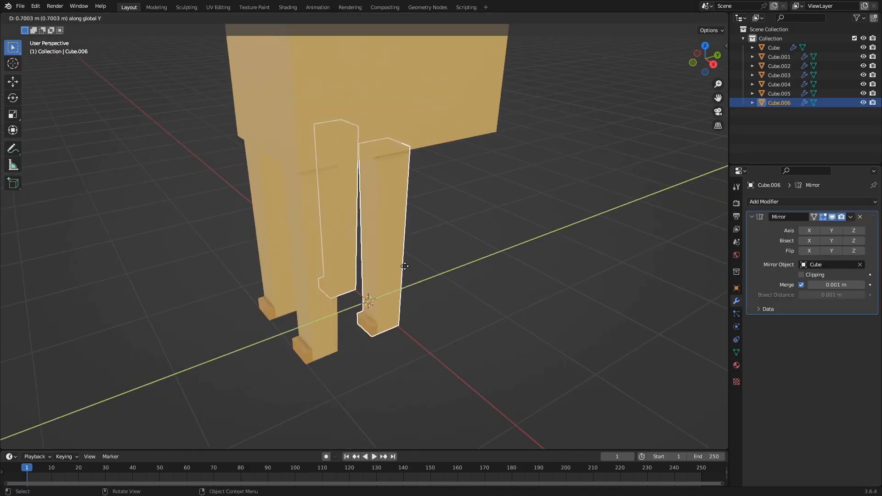
left_click(469, 264)
mouse_move(468, 264)
middle_mouse_down()
mouse_move(449, 211)
mouse_move(529, 216)
mouse_move(423, 233)
mouse_move(500, 250)
mouse_move(470, 249)
middle_mouse_up()
scroll(528, 216, "down", 4)
left_click(529, 216)
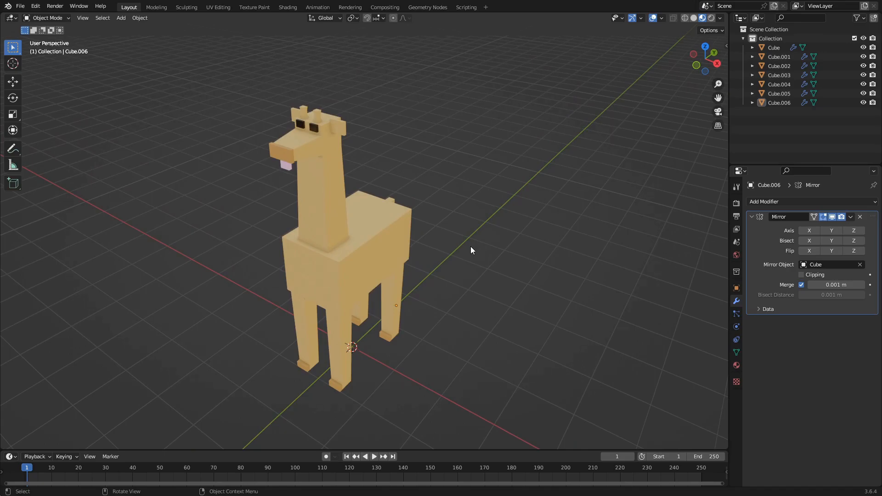
Step: Make a separate copy of the body's Base material and add a Voronoi Texture with Mapping and Texture Coordinate nodes
left_click(322, 193)
left_click(287, 6)
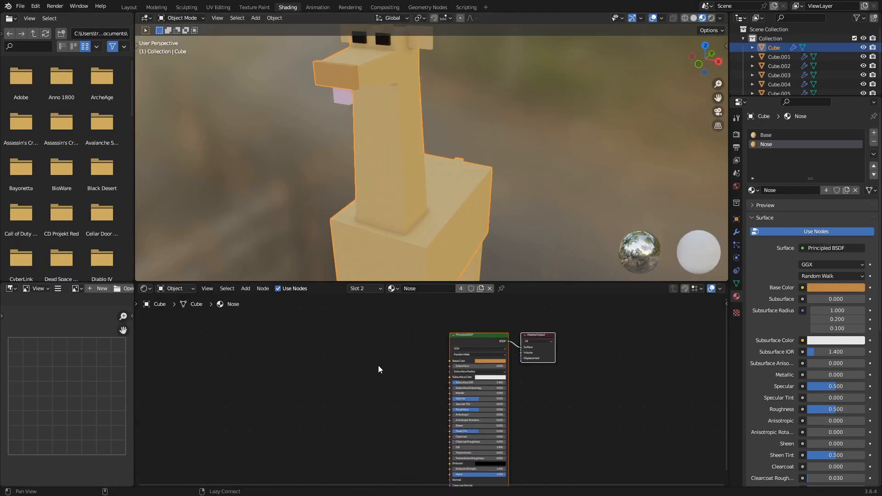
left_click(481, 289)
key("shift+a")
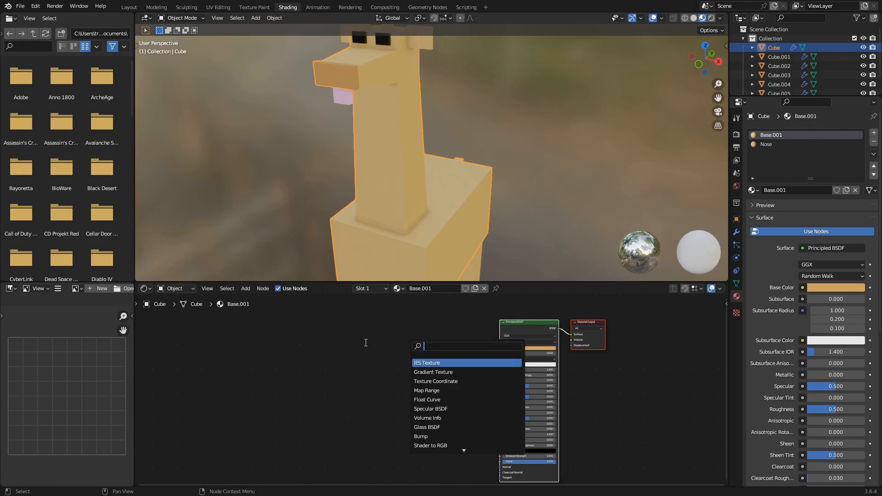
left_click(473, 362)
left_click(351, 357)
key("ctrl+t")
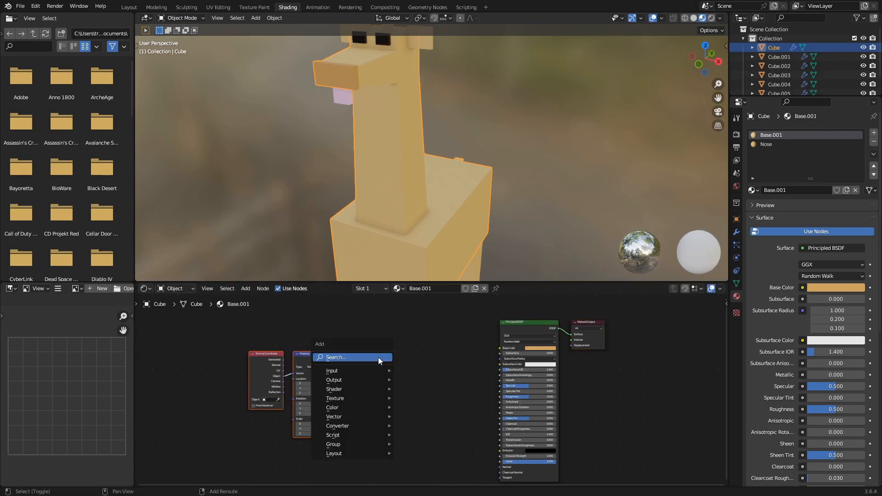
Step: Feed the Voronoi colour through a Color Ramp into the material output and set the Voronoi scale to 3.3
scroll(375, 371, "up", 5)
left_click_drag(371, 365, 390, 409)
left_click(411, 345, "ctrl+shift")
middle_click_drag(514, 318, 500, 323)
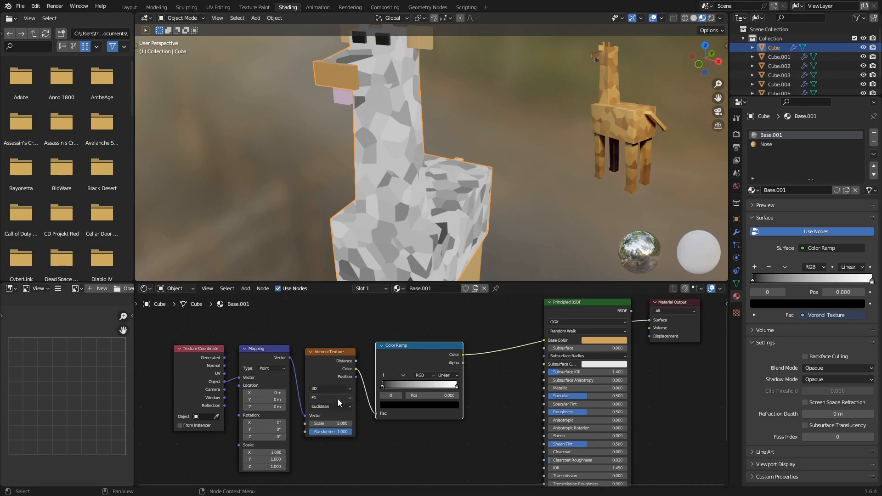
left_click_drag(331, 423, 308, 423)
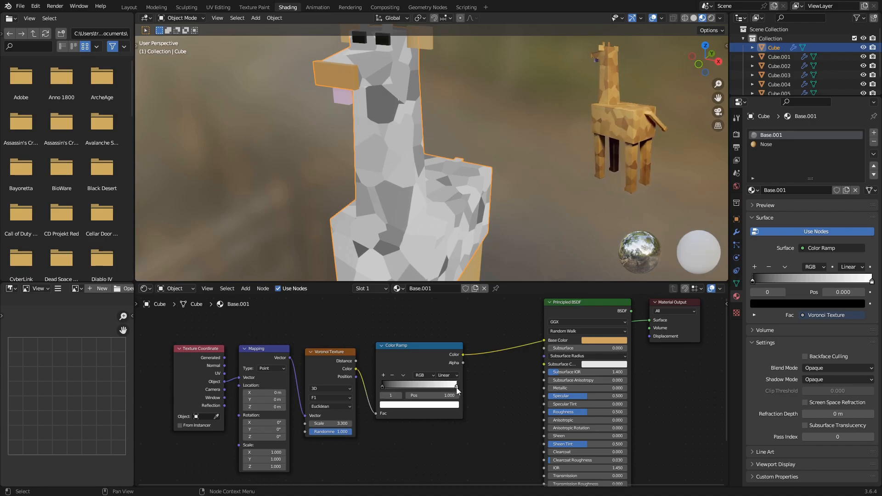
Step: Paste the sandy base colour into both Color Ramp stops and darken the first stop to brown
left_click(436, 406)
key("ctrl+v")
left_click(404, 404)
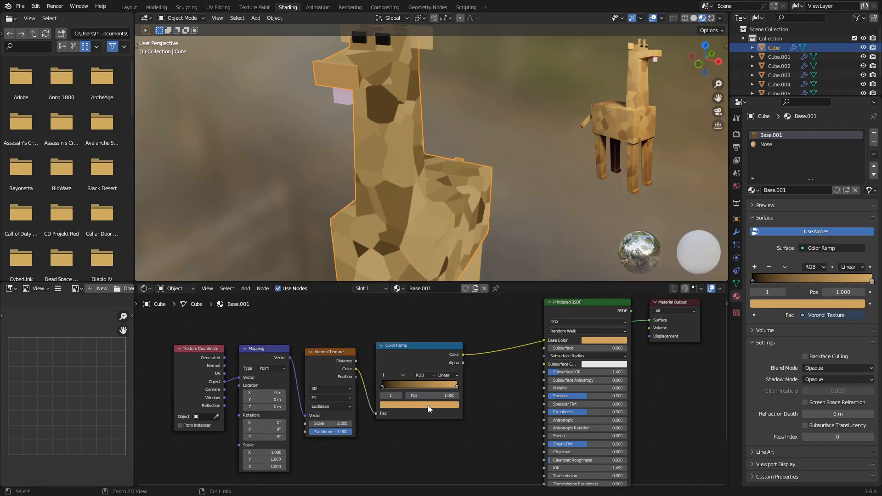
key("ctrl+v")
left_click(423, 406)
left_click_drag(442, 309, 442, 328)
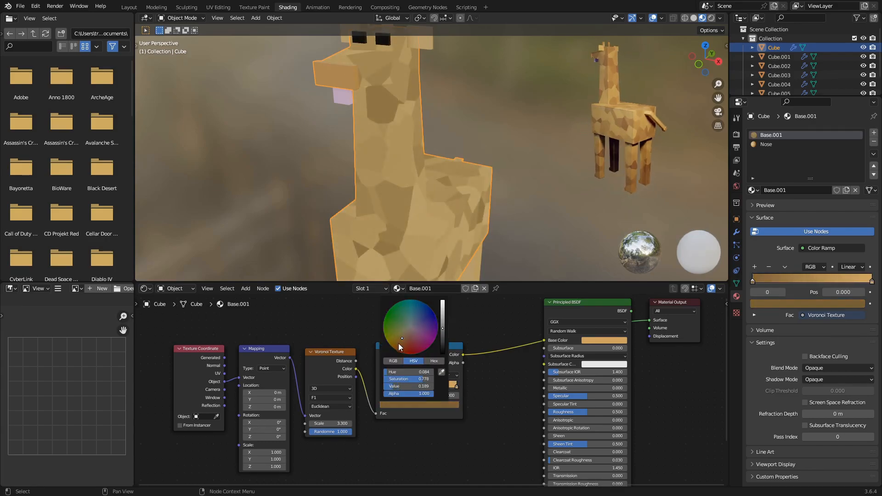
Step: Replace the Base material on the front and rear legs with the patterned Base.001 material
middle_click_drag(498, 255, 428, 216)
left_click(129, 7)
left_click(344, 312)
left_click(737, 365)
left_click(755, 260)
left_click(777, 282)
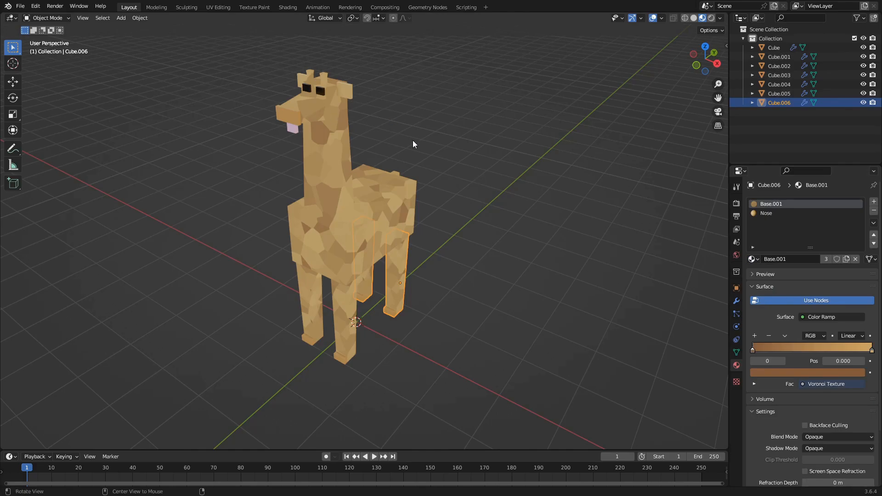